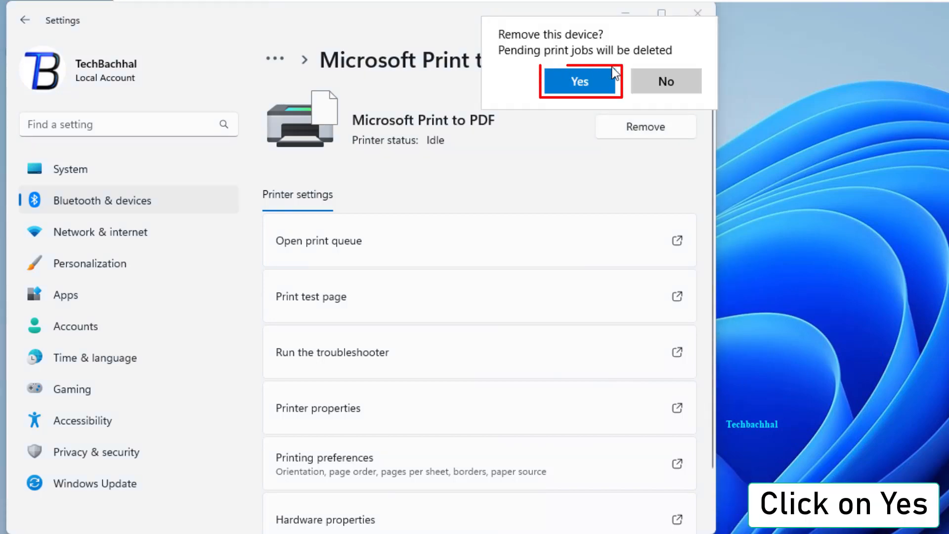
Confirm removal of the Microsoft Print to PDF printer and close the Settings window
{"action": "left_click", "coordinate": [576, 78]}
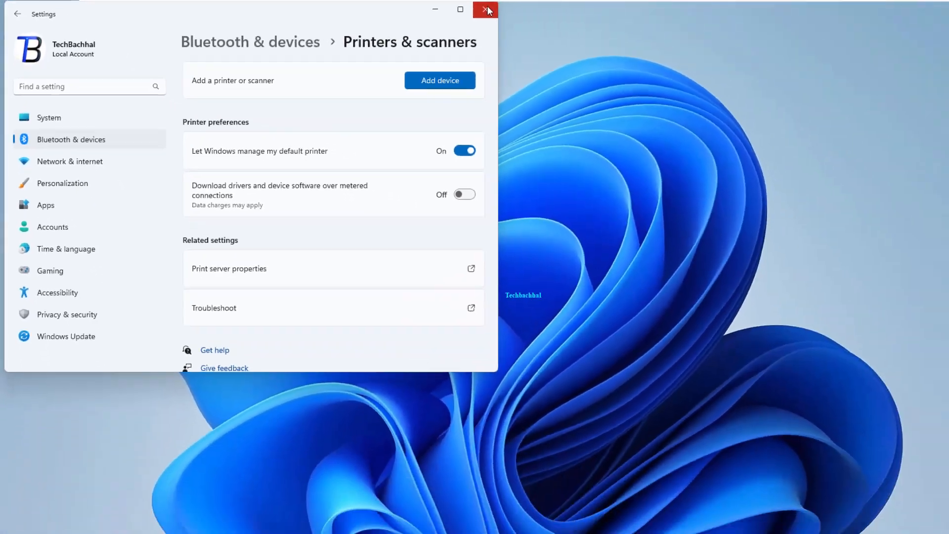
{"action": "left_click", "coordinate": [698, 14]}
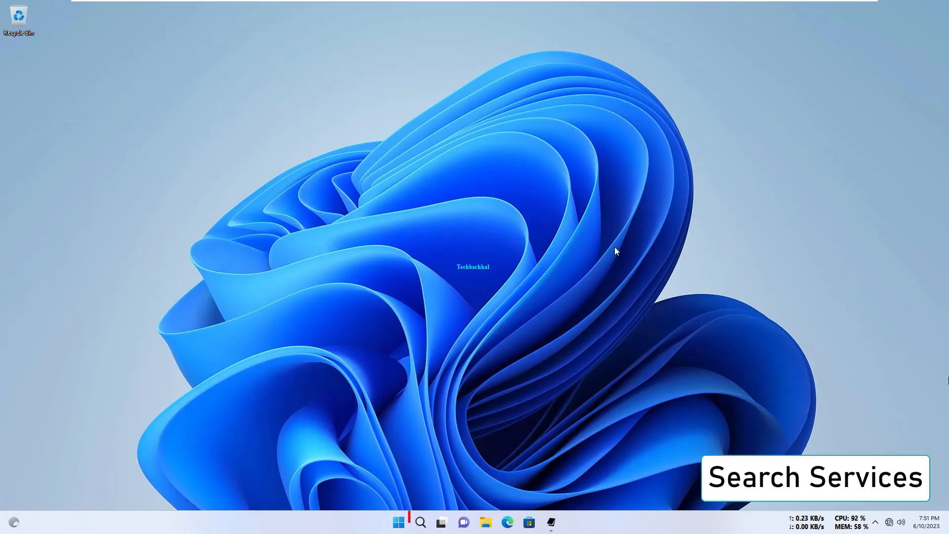
Search Windows for "service" and open the Services console
{"action": "left_click", "coordinate": [419, 523]}
{"action": "type", "text": "se"}
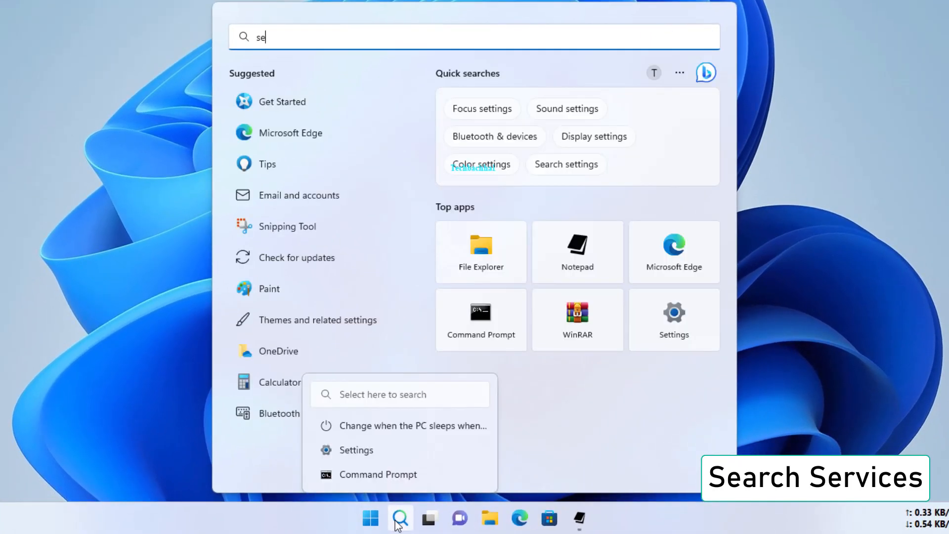
{"action": "type", "text": "rvice"}
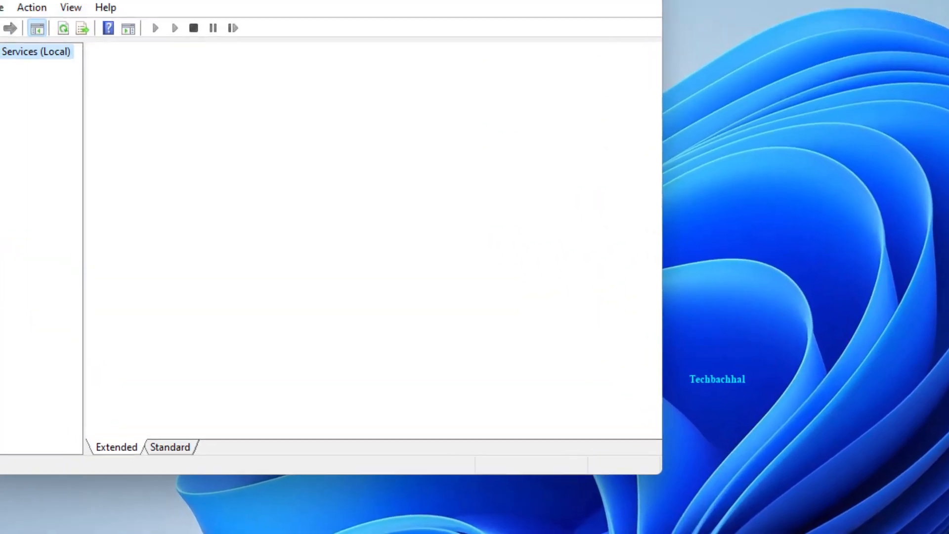
Stop the Print Spooler service through its properties, accept the change and close Services
{"action": "scroll", "coordinate": [434, 335], "scroll_direction": "down", "scroll_amount": 20}
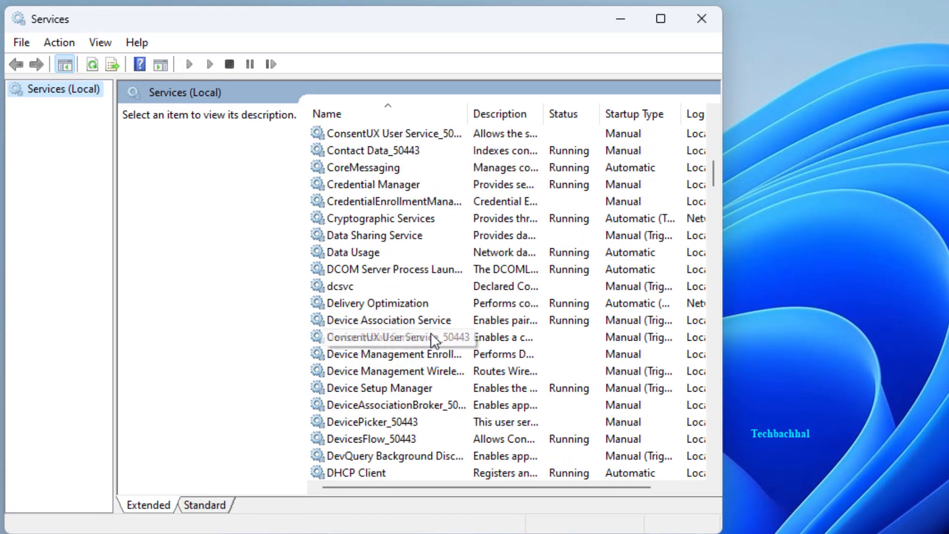
{"action": "scroll", "coordinate": [394, 373], "scroll_direction": "down", "scroll_amount": 2}
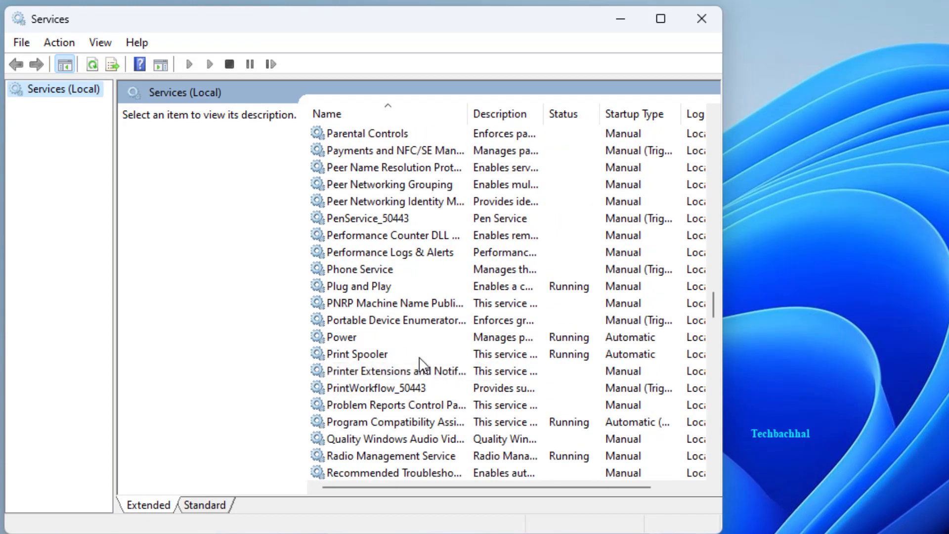
{"action": "double_click", "coordinate": [399, 354]}
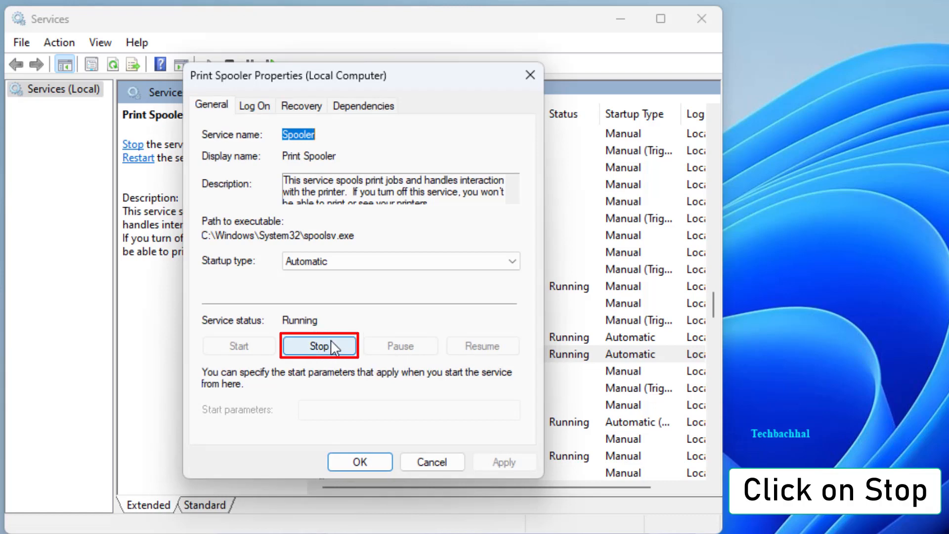
{"action": "left_click", "coordinate": [328, 347]}
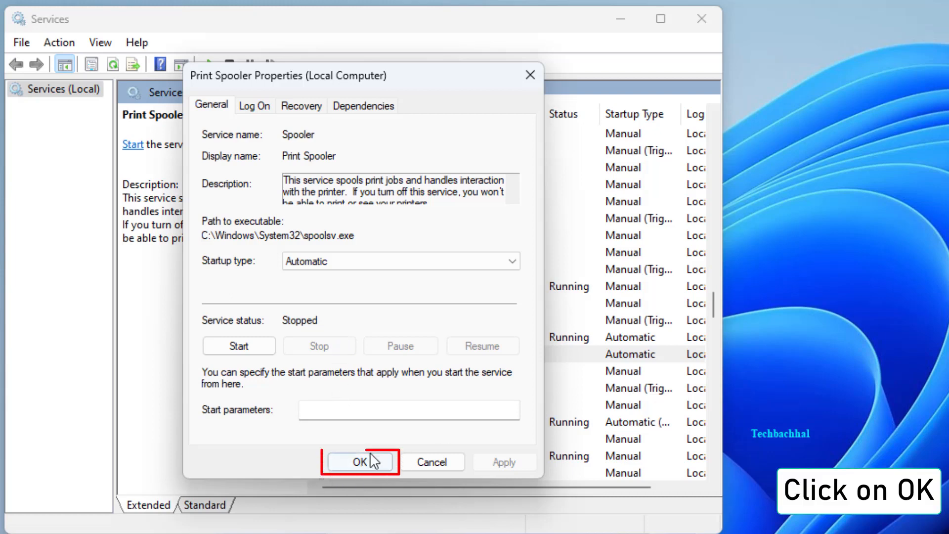
{"action": "left_click", "coordinate": [346, 460]}
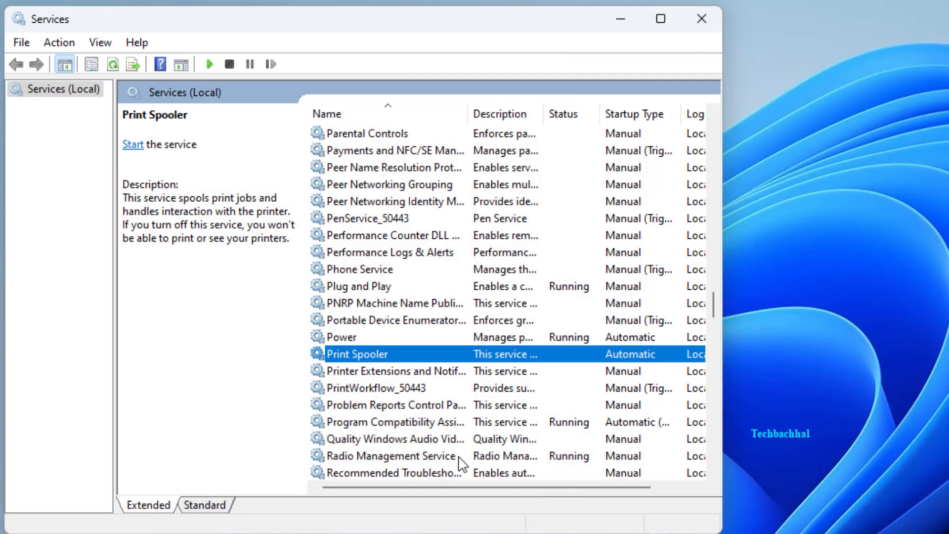
{"action": "left_click", "coordinate": [697, 17]}
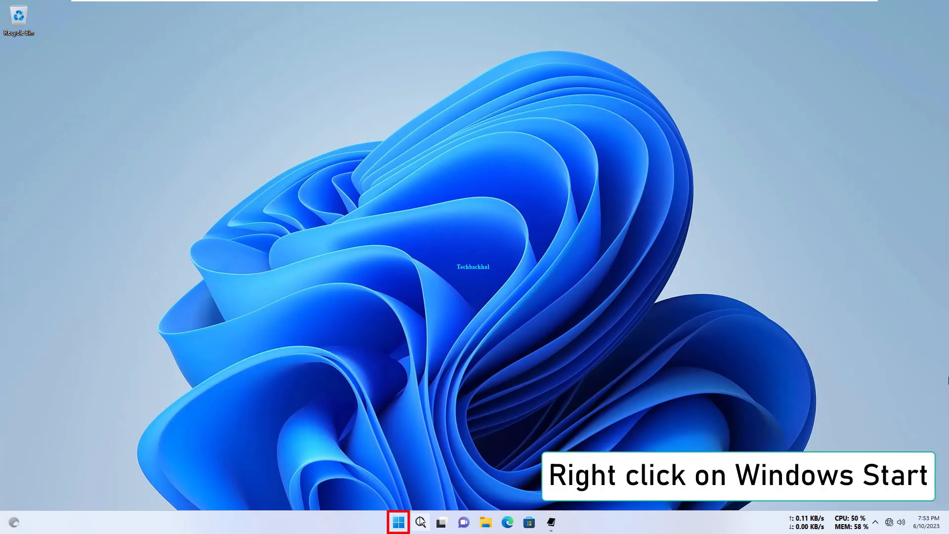
Uninstall the Bluetooth Device (Personal Area Network) network adapter in Device Manager and close that window
{"action": "right_click", "coordinate": [397, 525]}
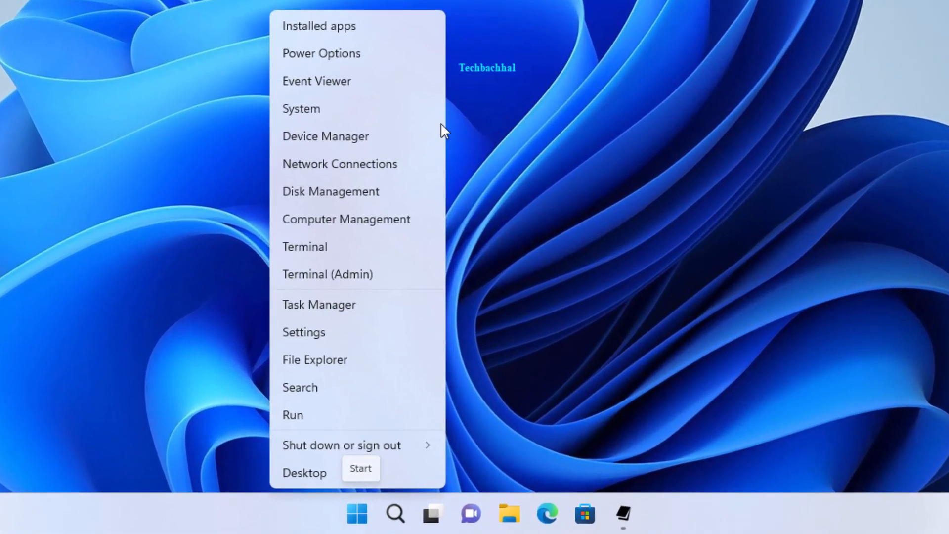
{"action": "left_click", "coordinate": [339, 124]}
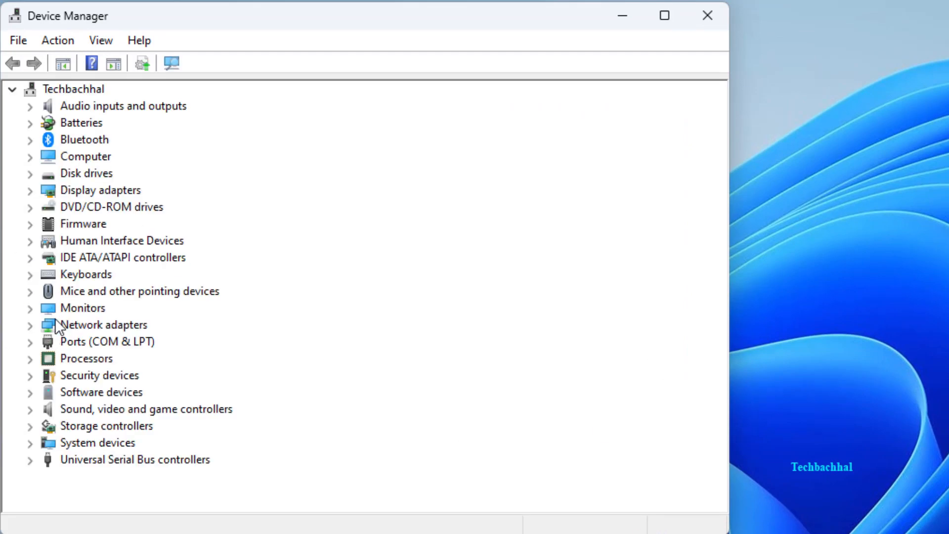
{"action": "left_click", "coordinate": [30, 325]}
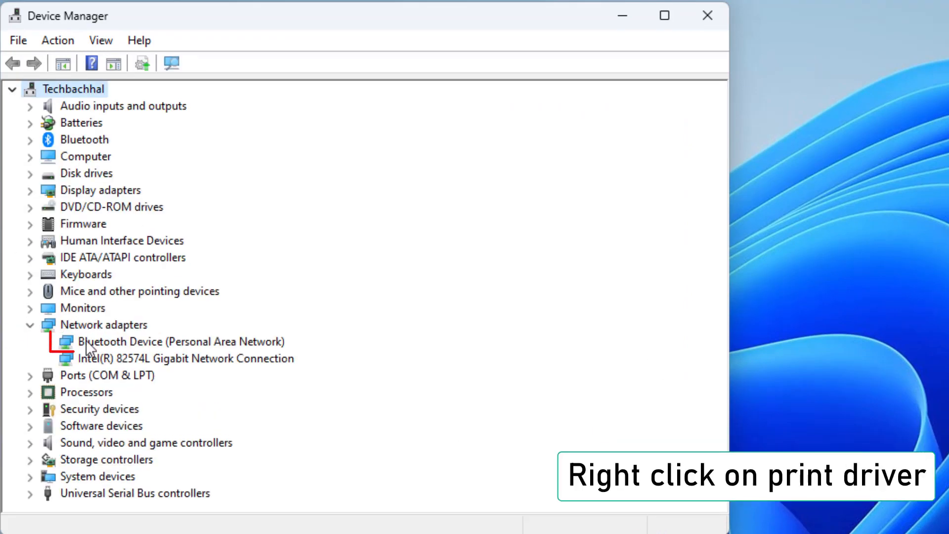
{"action": "left_click", "coordinate": [153, 344]}
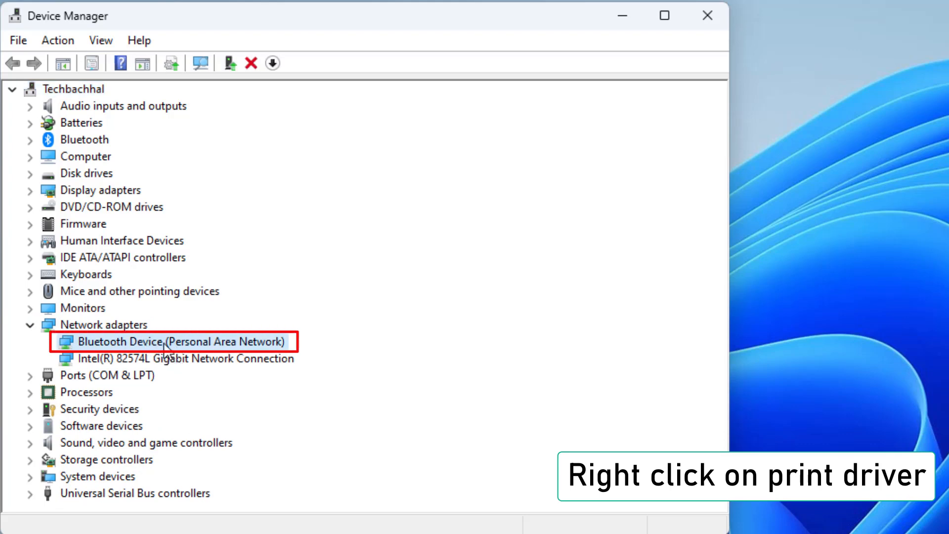
{"action": "right_click", "coordinate": [162, 346]}
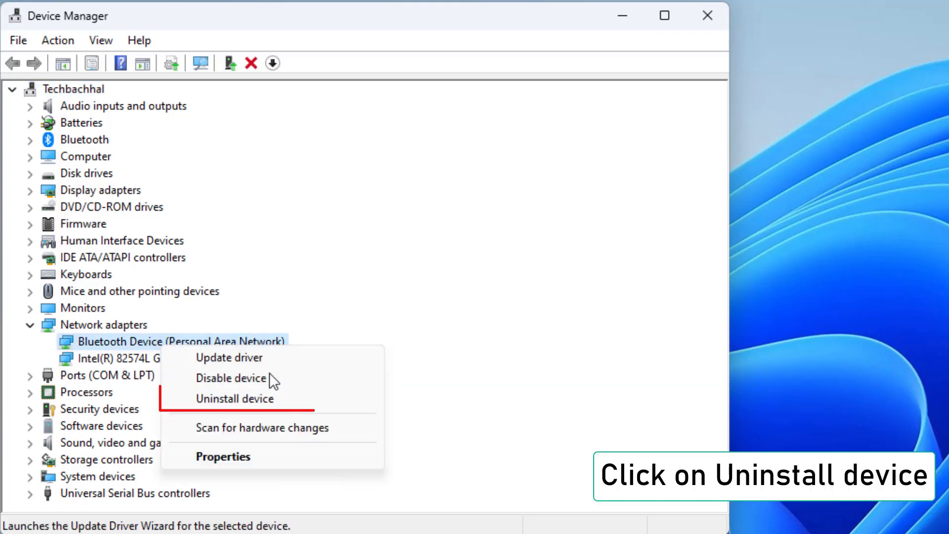
{"action": "left_click", "coordinate": [246, 398]}
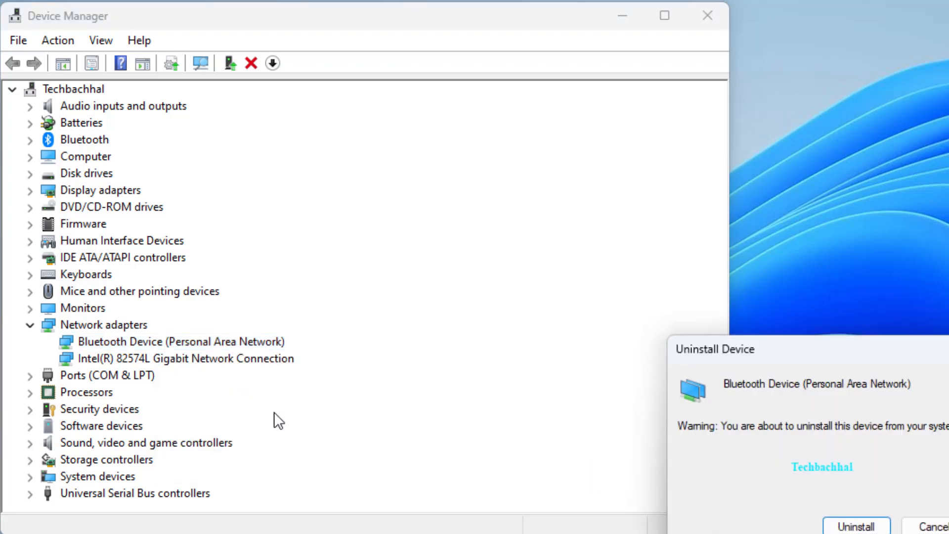
{"action": "left_click_drag", "start_coordinate": [862, 349], "coordinate": [551, 262]}
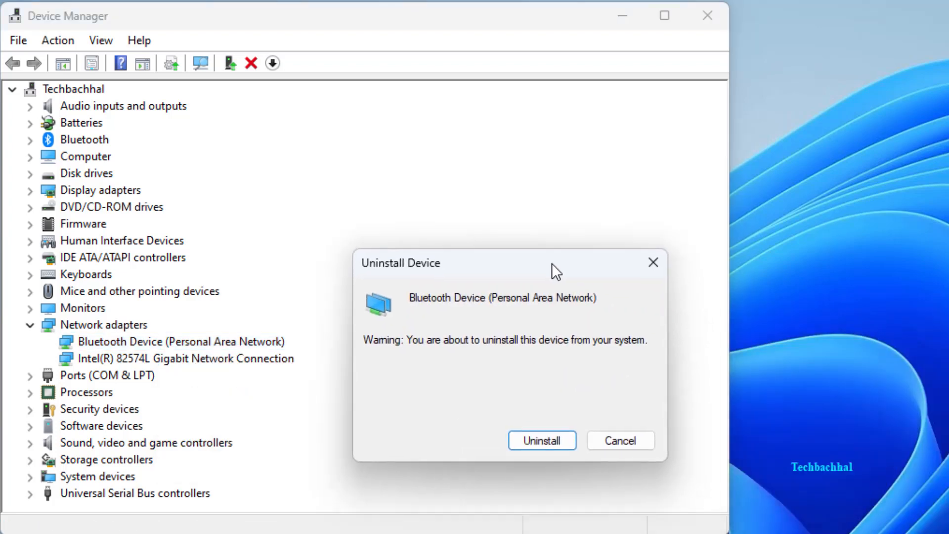
{"action": "left_click", "coordinate": [542, 440]}
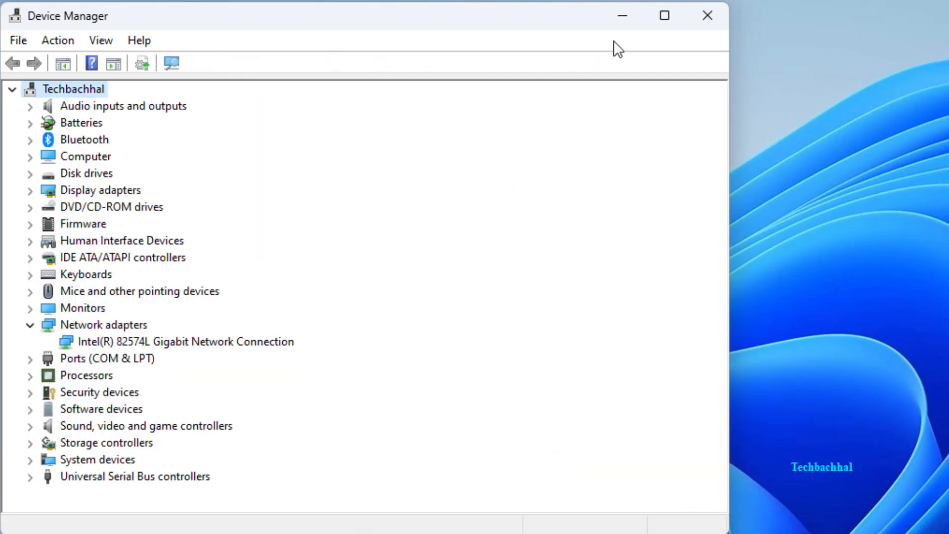
{"action": "left_click", "coordinate": [723, 15]}
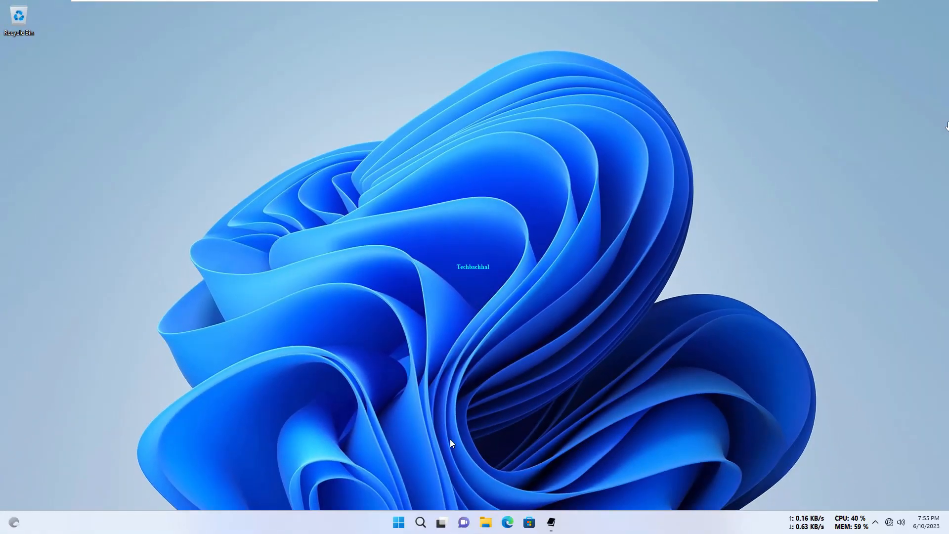
{"action": "right_click", "coordinate": [400, 523]}
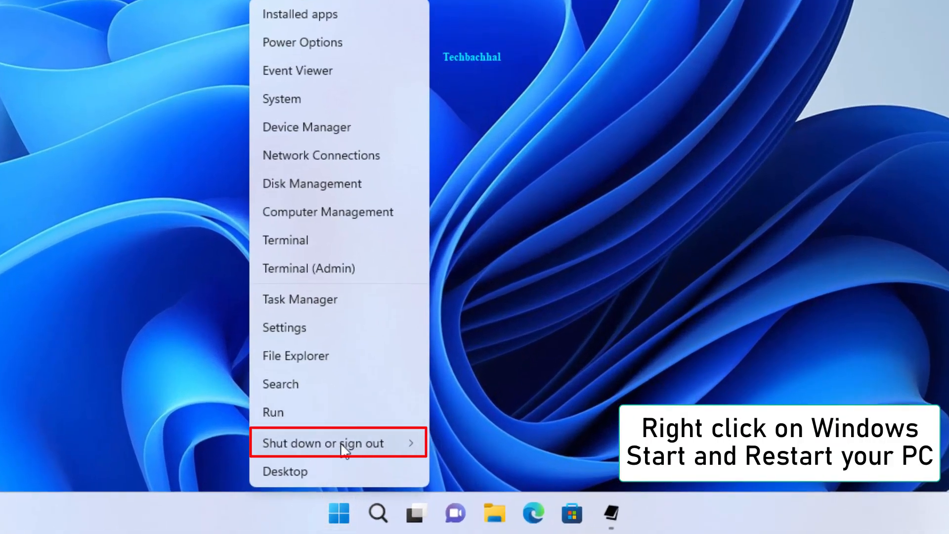
{"action": "mouse_move", "coordinate": [365, 452]}
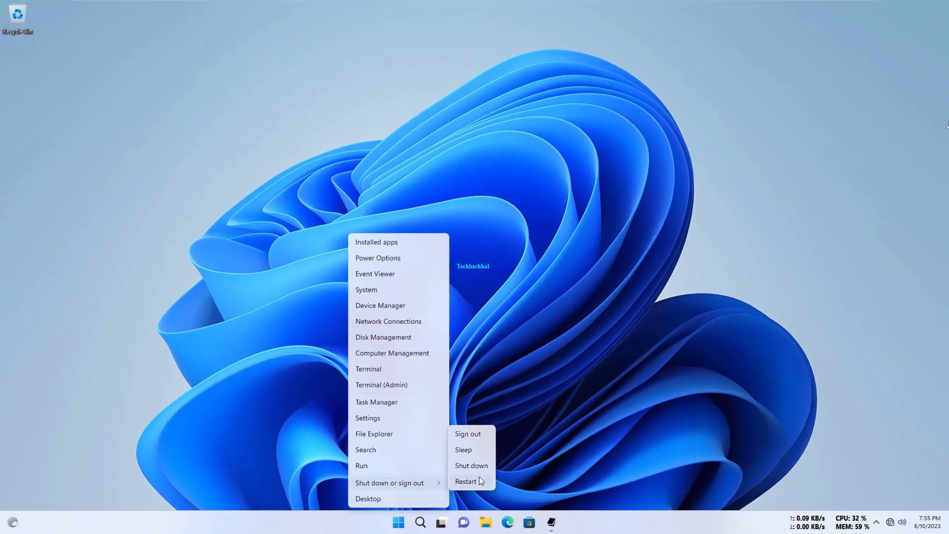
{"action": "left_click", "coordinate": [581, 402]}
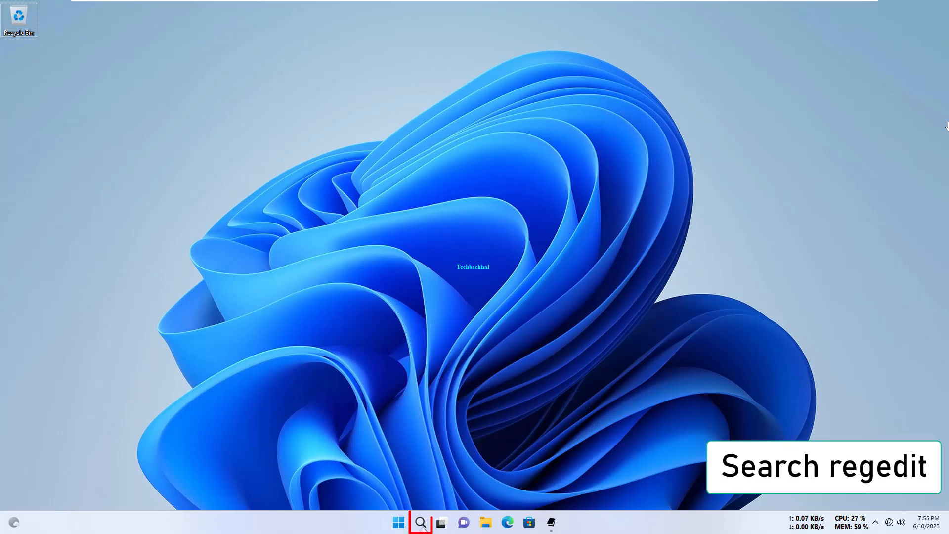
Search Windows for "regedit", open Registry Editor and allow it to make changes to the device
{"action": "left_click", "coordinate": [421, 522]}
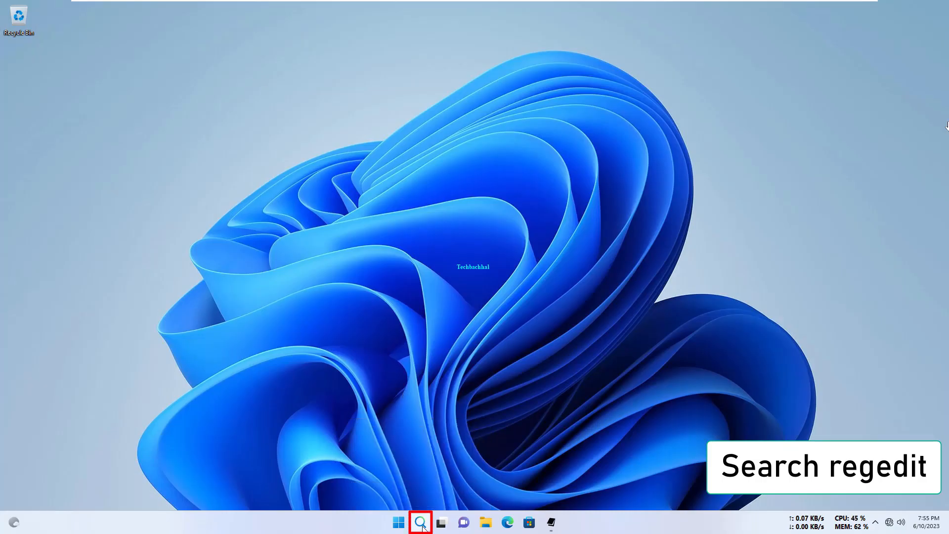
{"action": "type", "text": "regedit"}
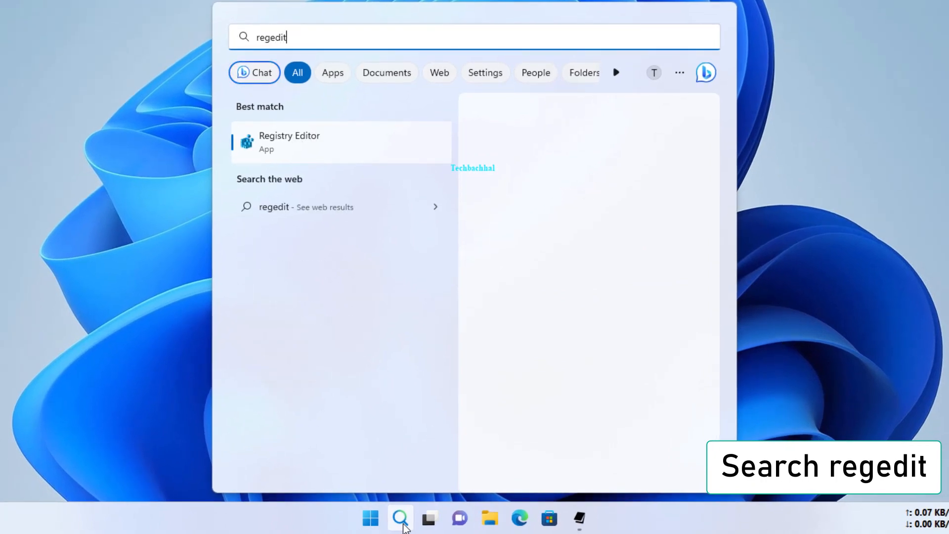
{"action": "left_click", "coordinate": [318, 143]}
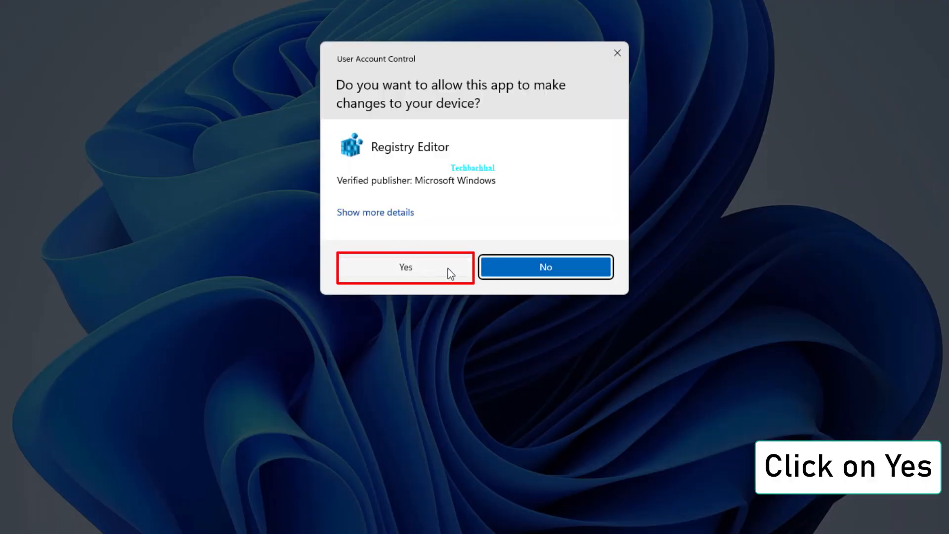
{"action": "left_click", "coordinate": [414, 270]}
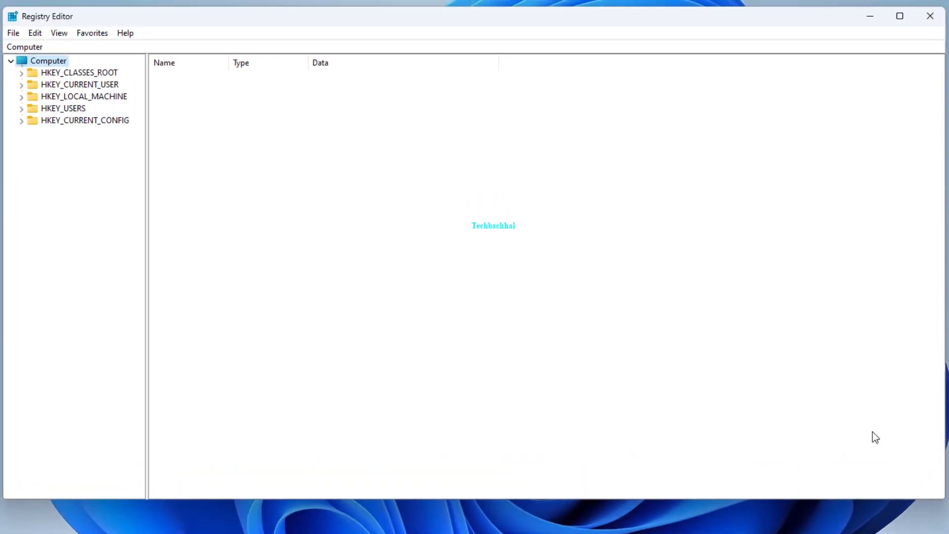
Switch to Notepad, copy the registry path ending in Control\Print\Environments, and minimize Notepad
{"action": "key", "text": "alt+Tab"}
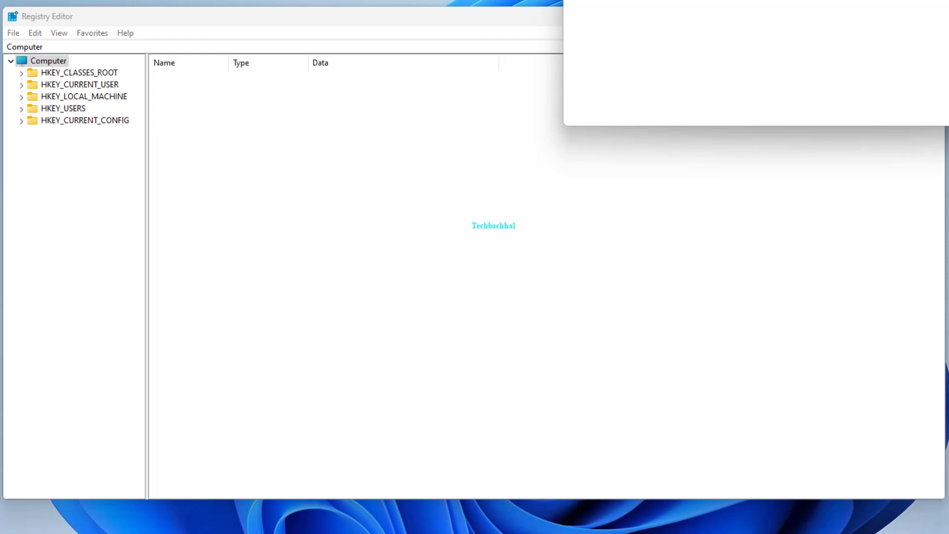
{"action": "left_click_drag", "start_coordinate": [682, 21], "coordinate": [563, 143]}
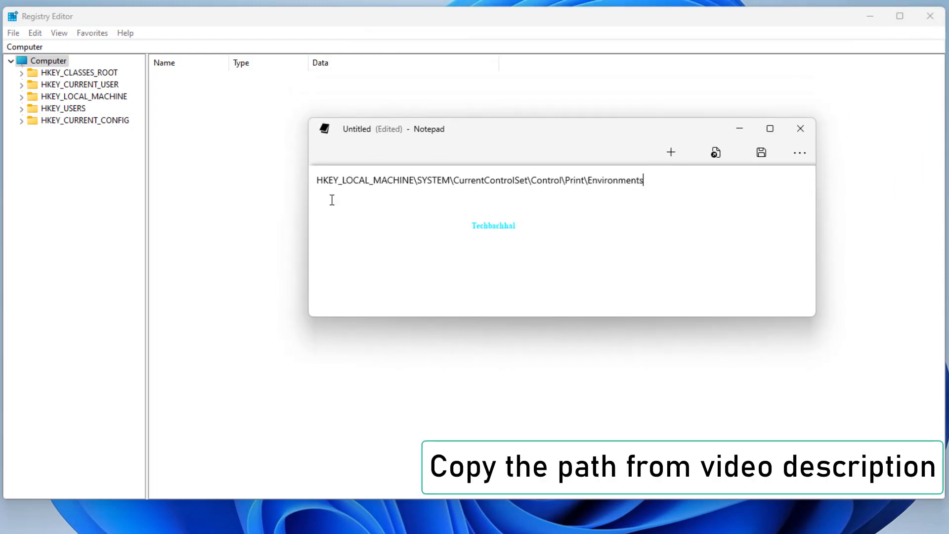
{"action": "key", "text": "ctrl+a"}
{"action": "key", "text": "ctrl+c"}
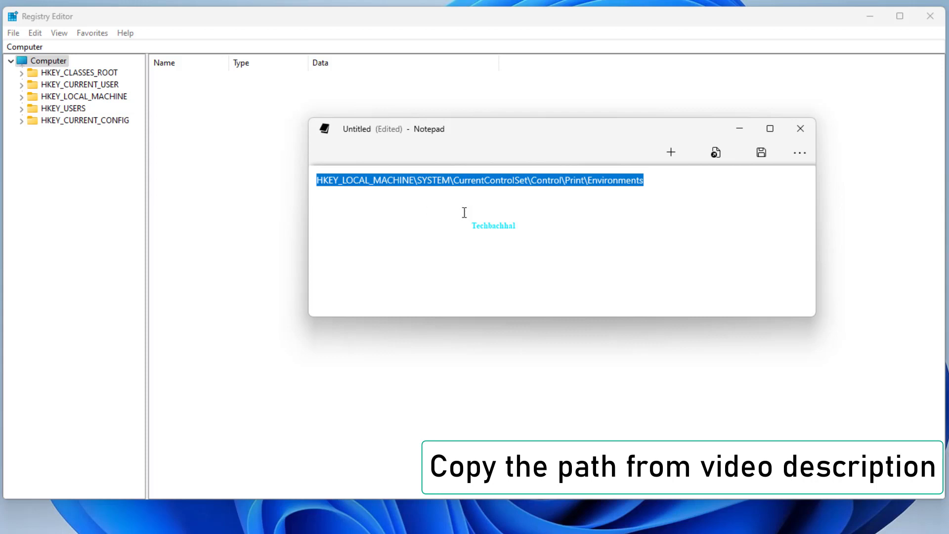
{"action": "left_click", "coordinate": [734, 128]}
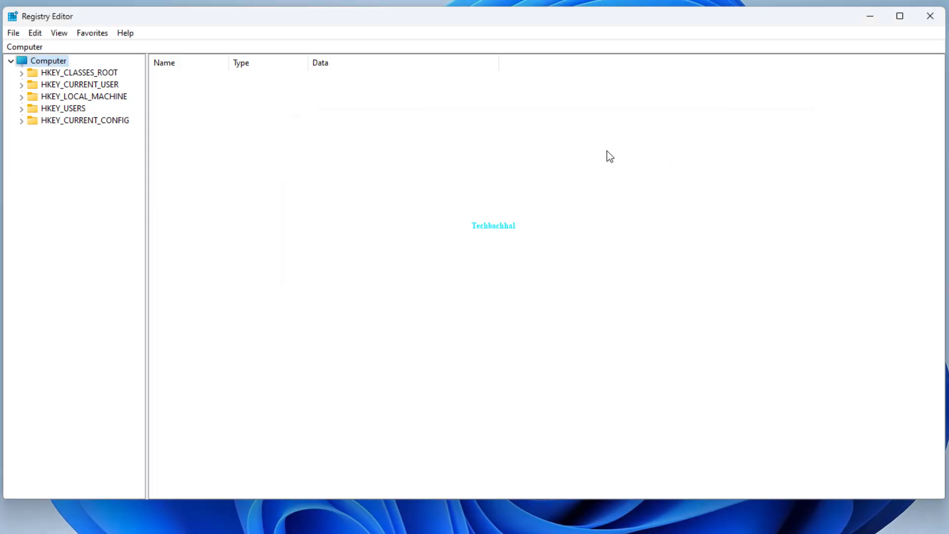
Go to the registry key HKEY_LOCAL_MACHINE\SYSTEM\CurrentControlSet\Control\Print\Environments using the copied path
{"action": "left_click", "coordinate": [66, 47]}
{"action": "key", "text": "ctrl+a"}
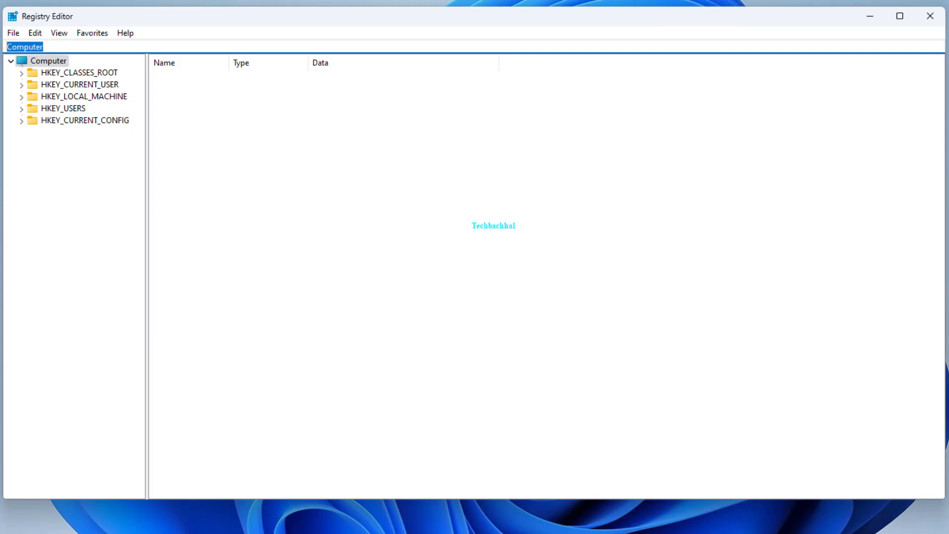
{"action": "key", "text": "ctrl+v"}
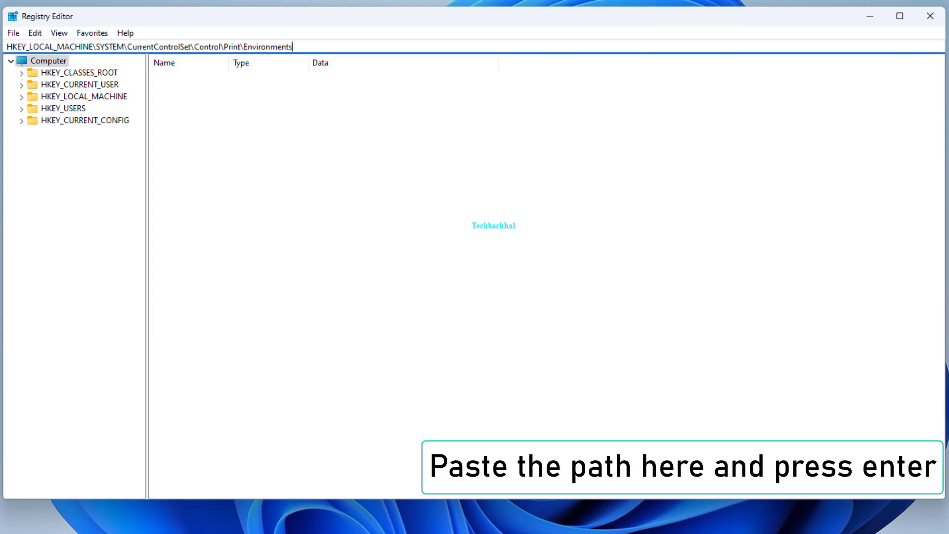
{"action": "key", "text": "Return"}
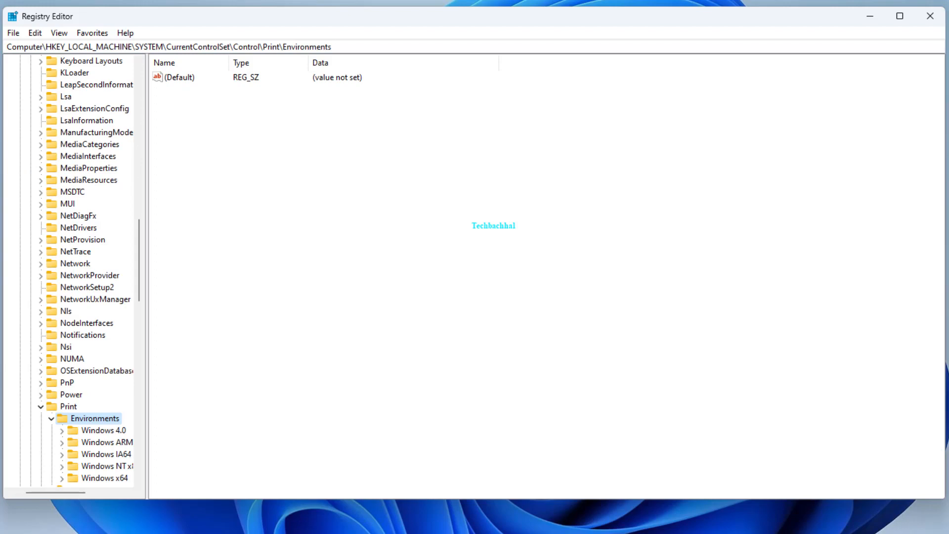
Try to export the Environments key as a registration file named "asv" in Documents
{"action": "right_click", "coordinate": [94, 423]}
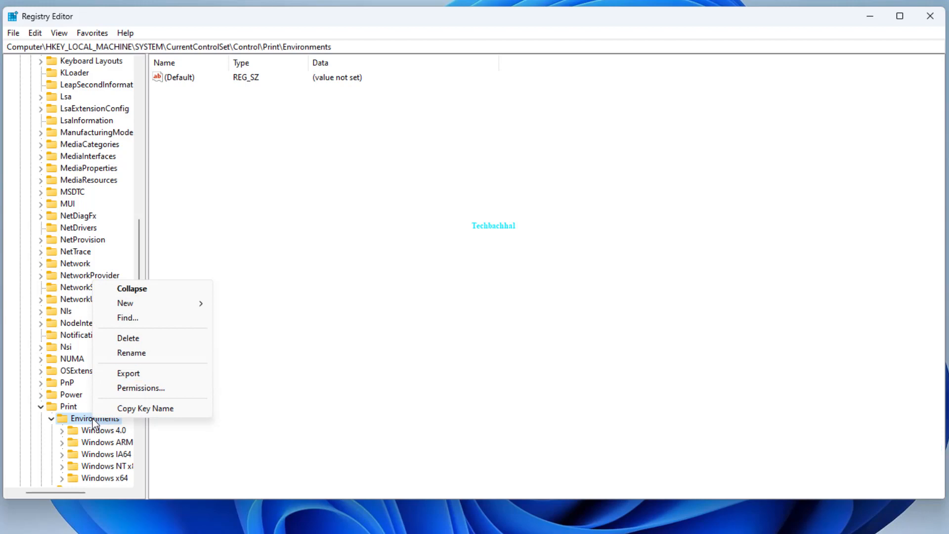
{"action": "left_click", "coordinate": [135, 373]}
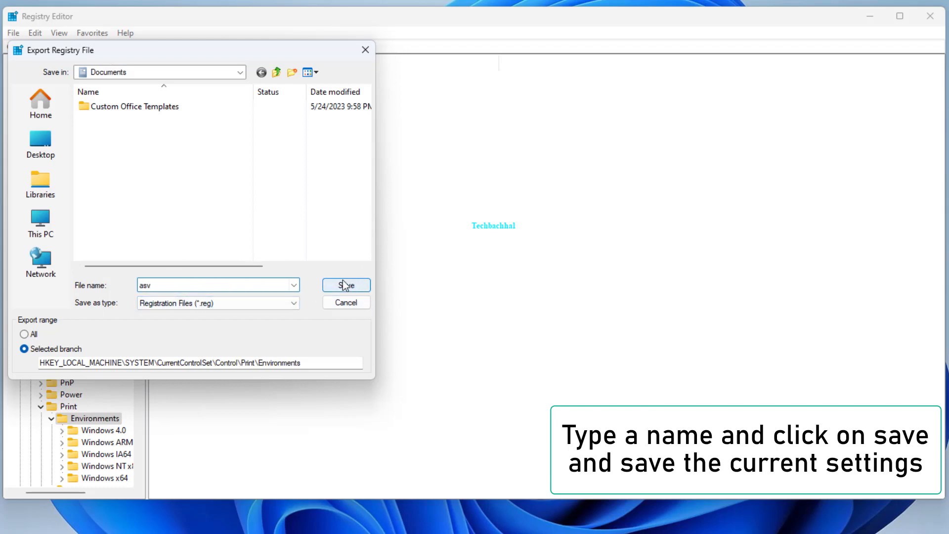
{"action": "left_click", "coordinate": [369, 45]}
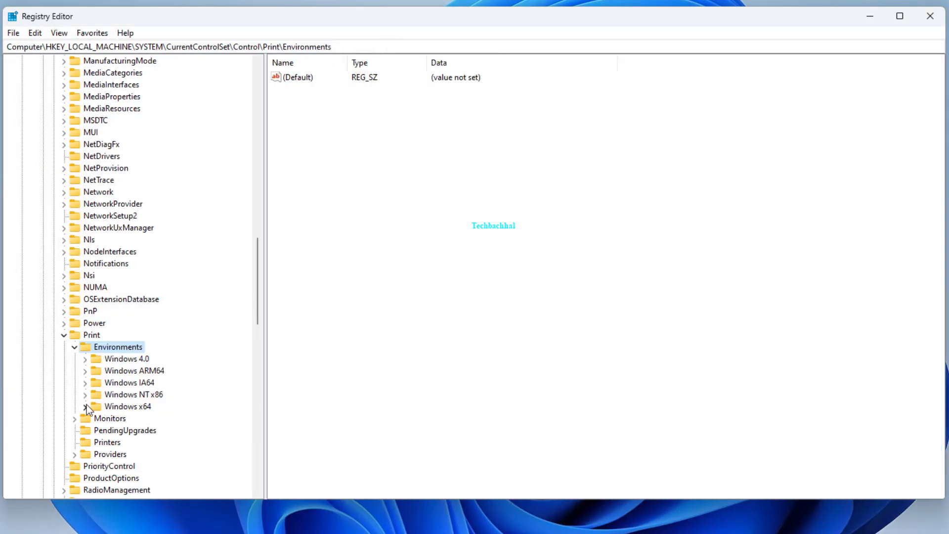
Delete the Version-3 key under Environments\Windows x64\Drivers with all its subkeys and close Registry Editor
{"action": "left_click", "coordinate": [86, 405]}
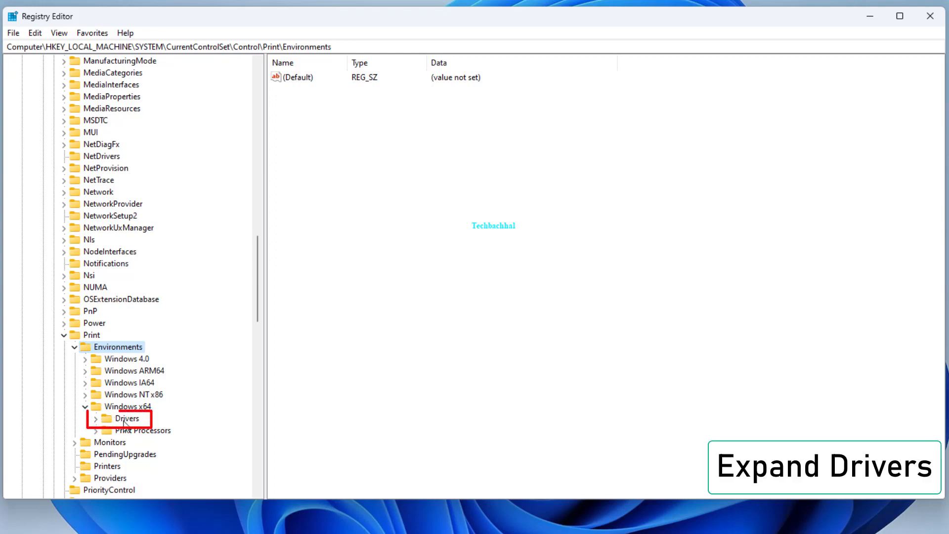
{"action": "left_click", "coordinate": [115, 420]}
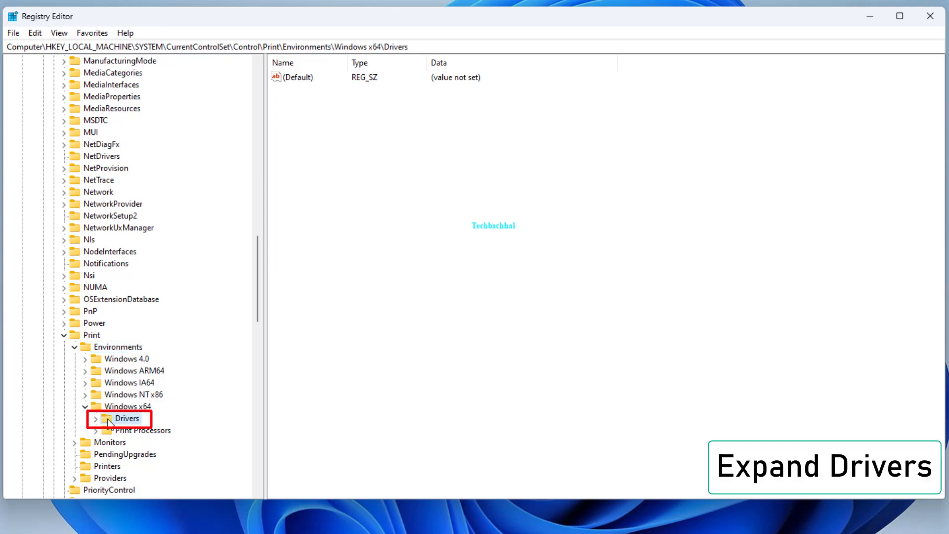
{"action": "left_click", "coordinate": [97, 419]}
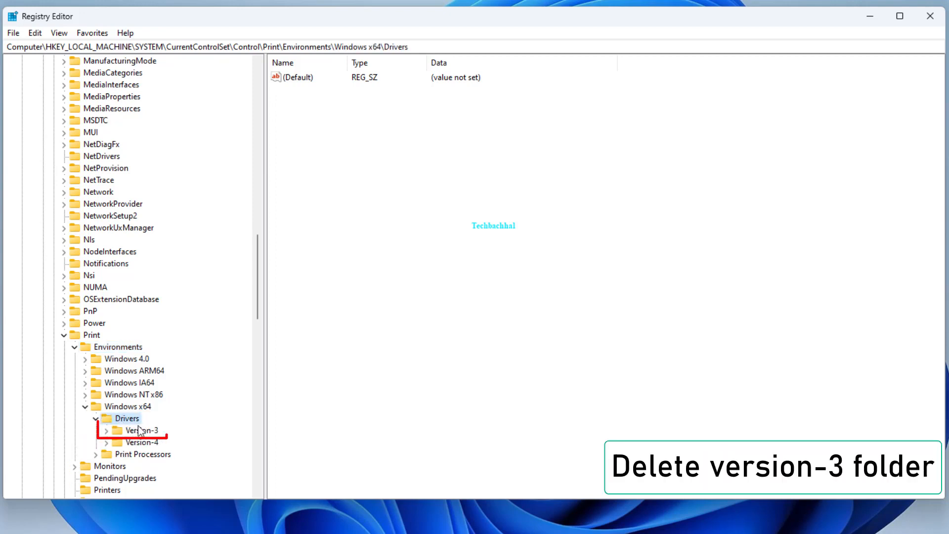
{"action": "left_click", "coordinate": [142, 431]}
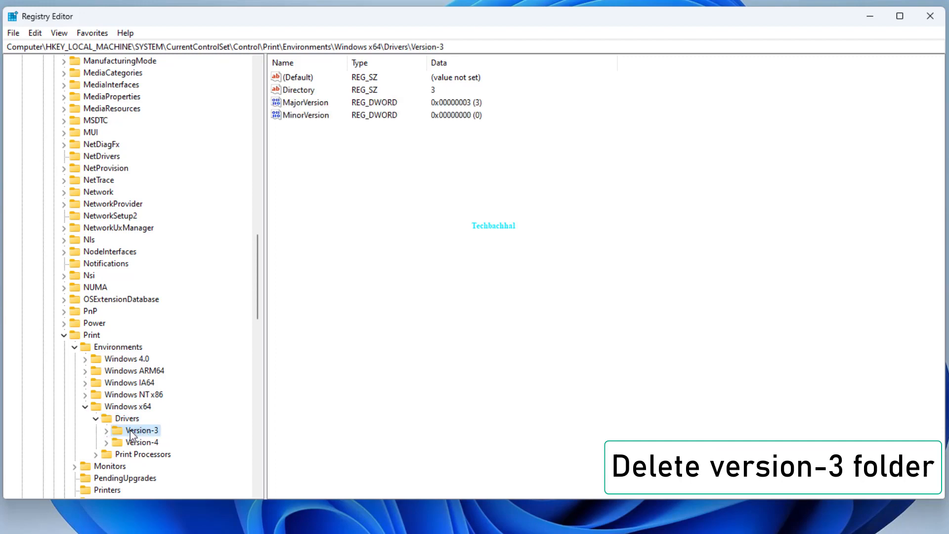
{"action": "right_click", "coordinate": [129, 430]}
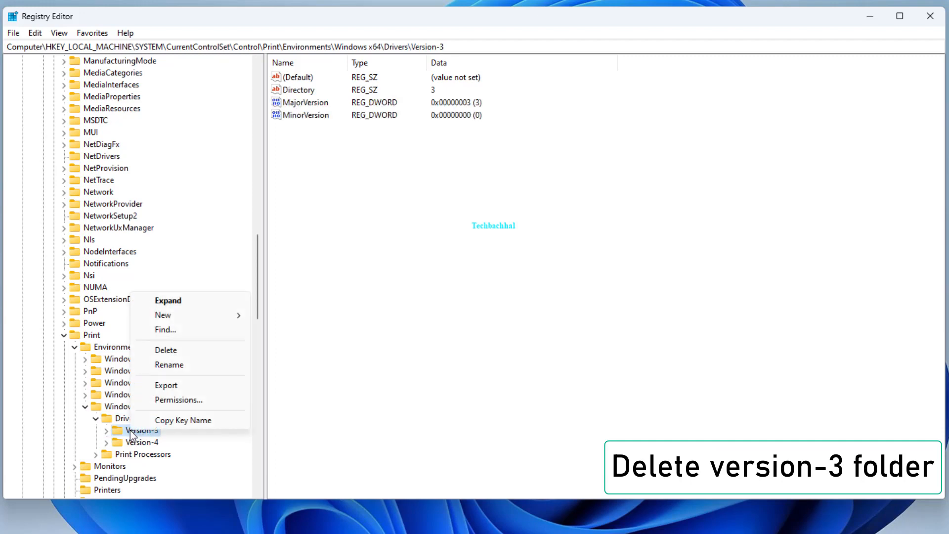
{"action": "left_click", "coordinate": [174, 352]}
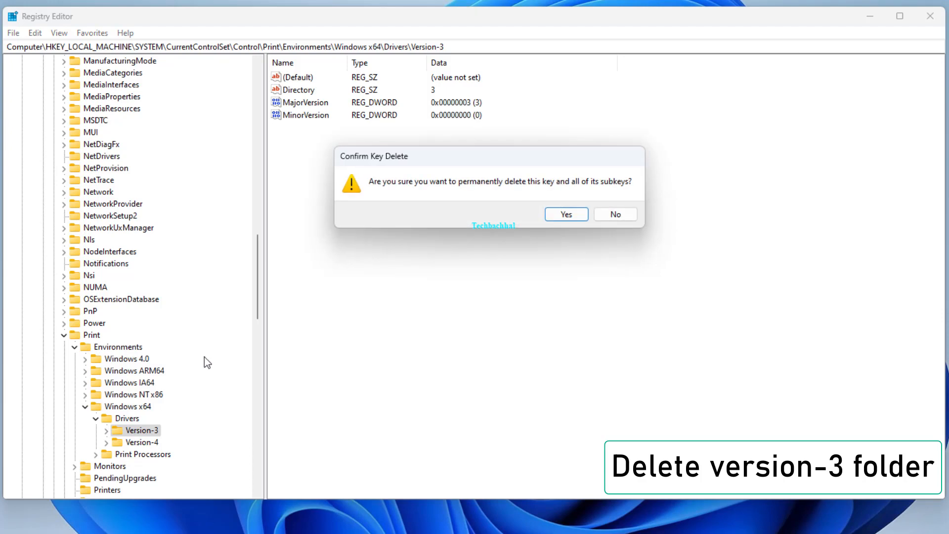
{"action": "left_click", "coordinate": [584, 214]}
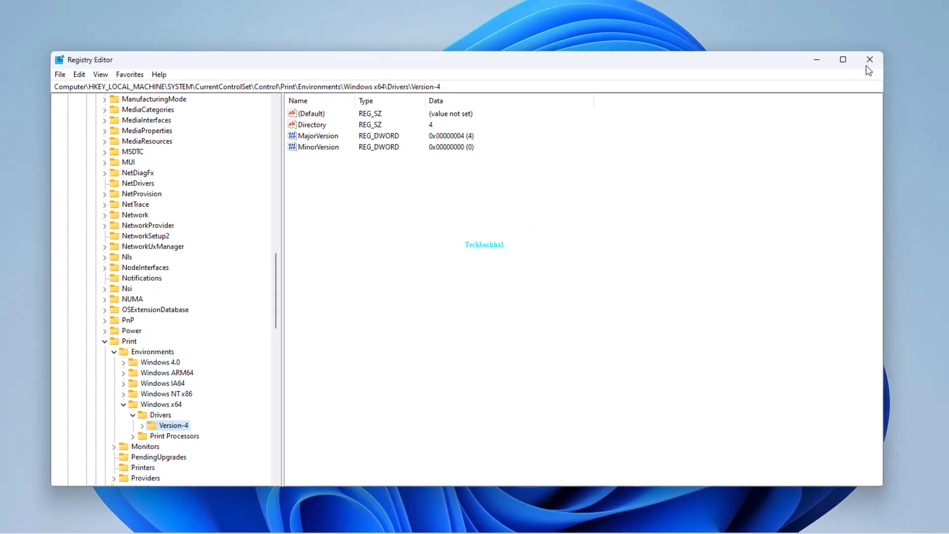
{"action": "left_click", "coordinate": [929, 16]}
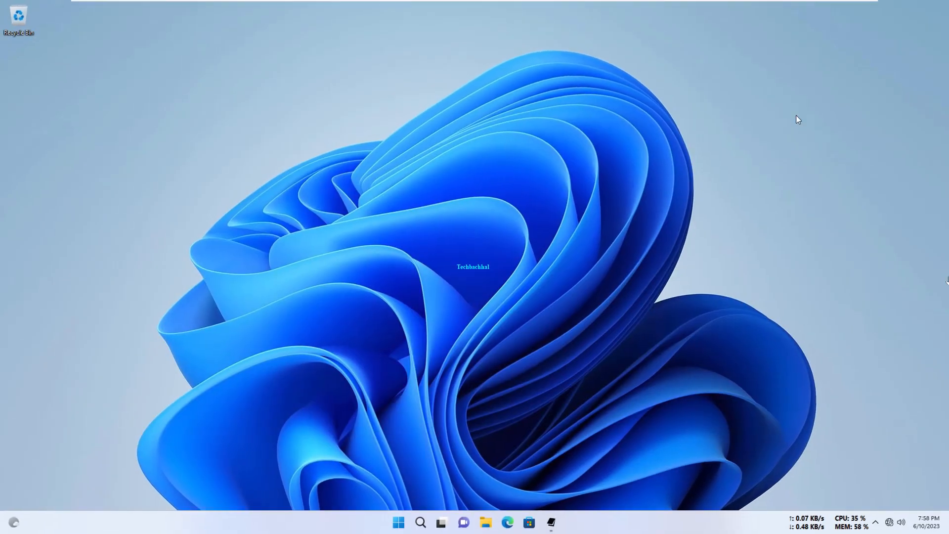